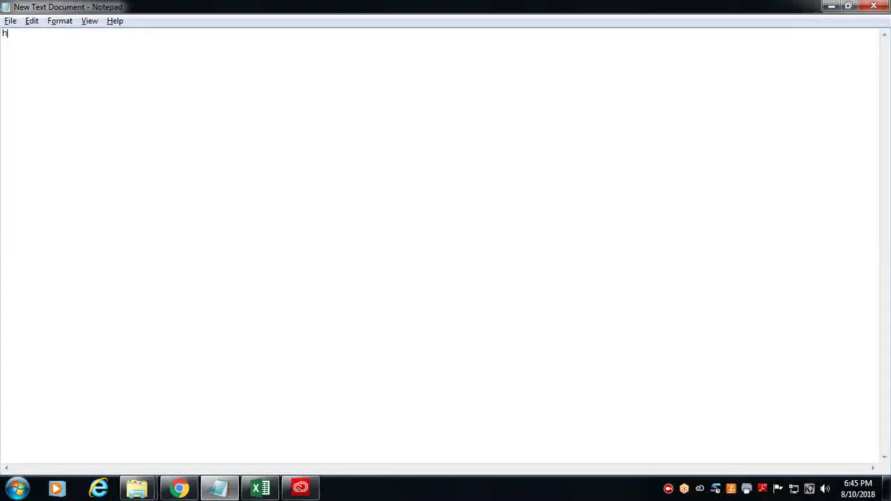
- Write the greeting 'hello friends.....!' and the heading about transferring data between Excel sheets
text(ello frien)
text(ds.....)
text(!)
key(Return)
text(M)
text(o)
text(e)
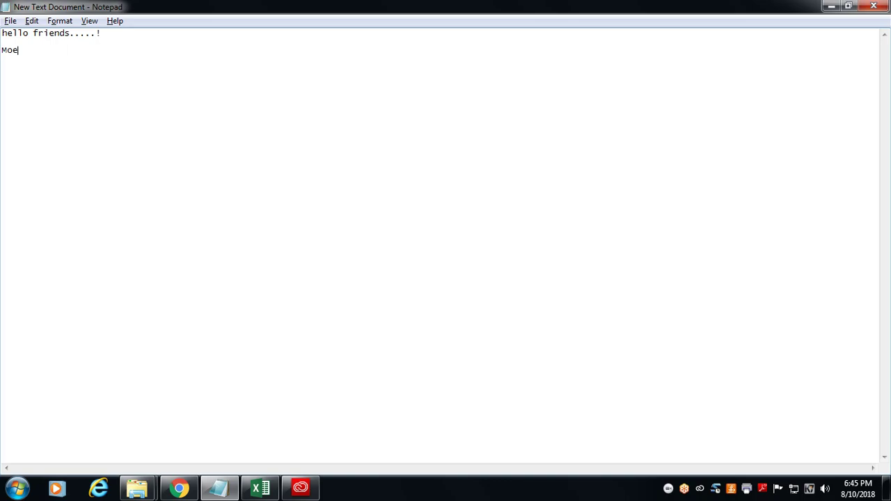
key(BackSpace)
key(BackSpace)
key(BackSpace)
text(Now we a)
text(re goin)
text(g to s)
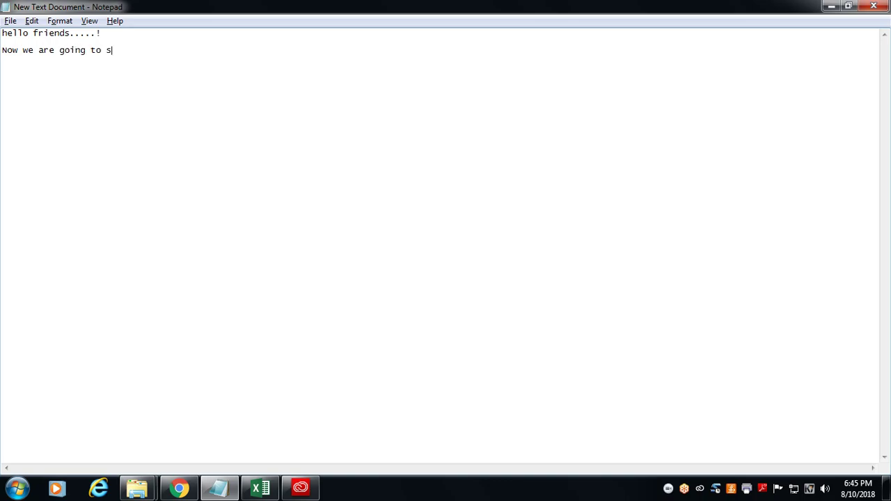
text(ee   )
text(How to )
text(tran)
text(sfer data )
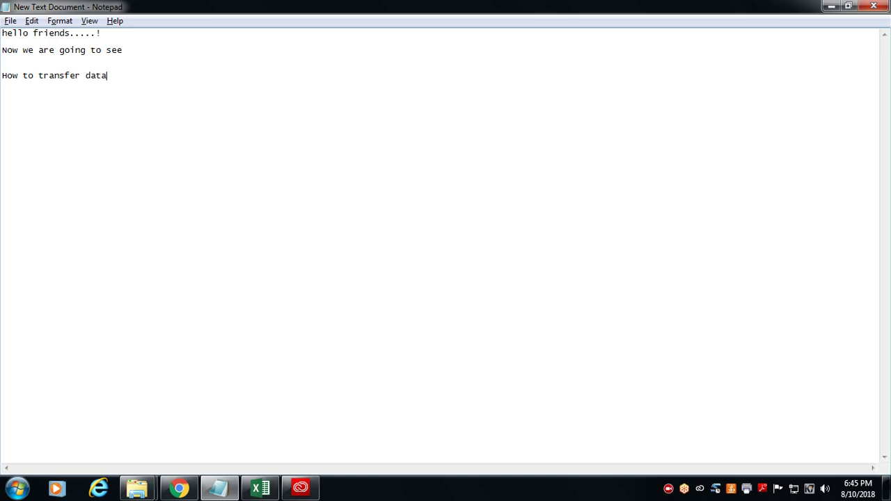
text(from)
text( one sh)
text(eet to an)
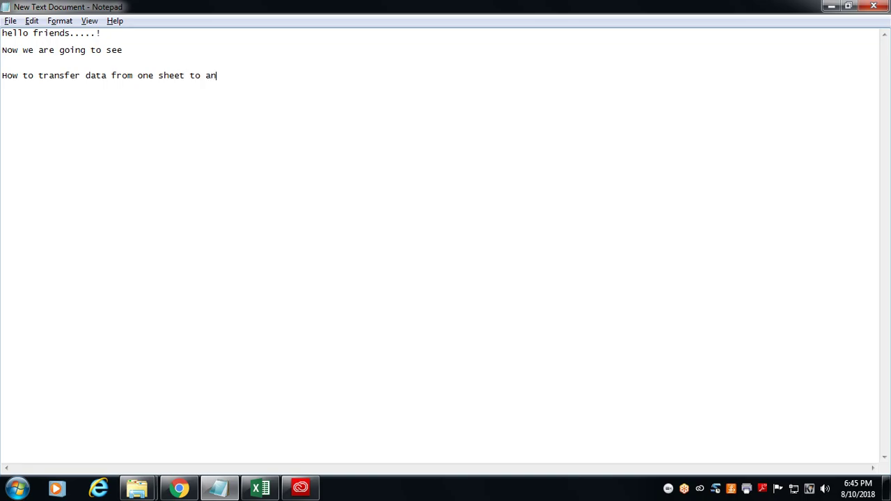
text(other sh)
text(eet)
text( on )
text(ex)
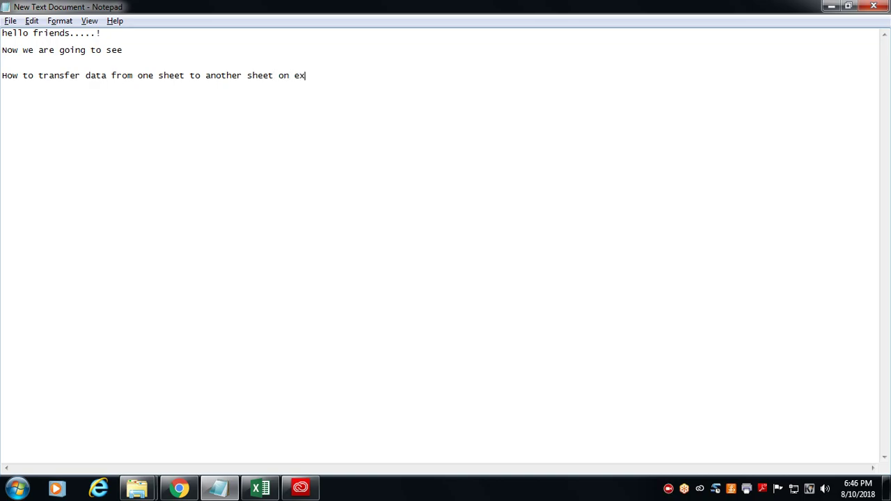
text(cel)
- Add the step '1. open a excel sheet', then minimize the Chrome answer page
key(Return)
text(1)
text(. op)
text(en a ex)
text(cel)
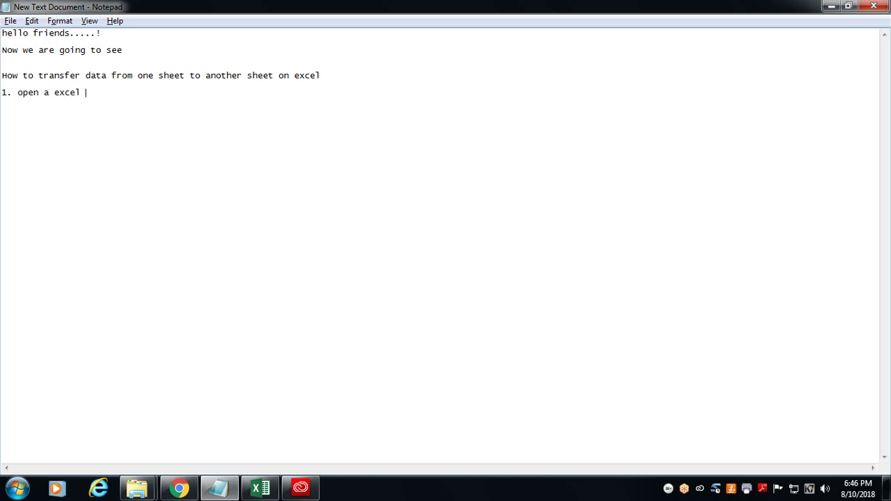
text( sheet)
key(alt+Tab)
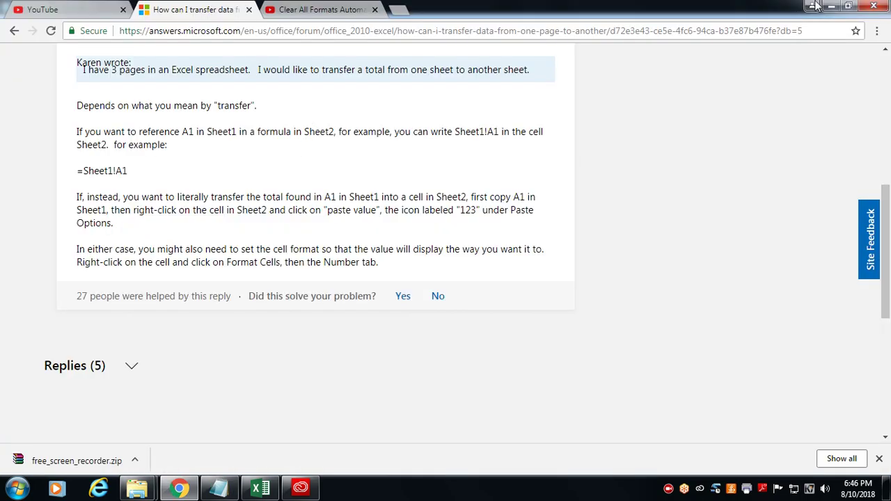
click(839, 6)
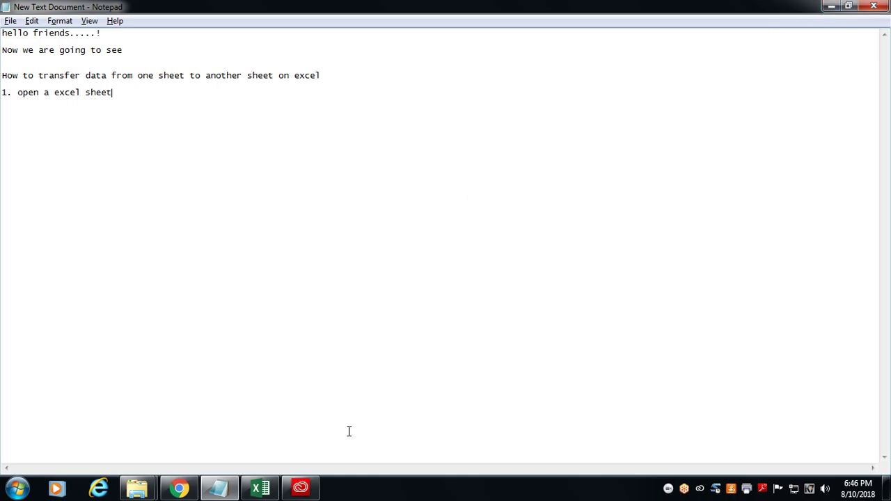
- Maximize the Excel workbook and select cell A2 on Sheet1
click(266, 489)
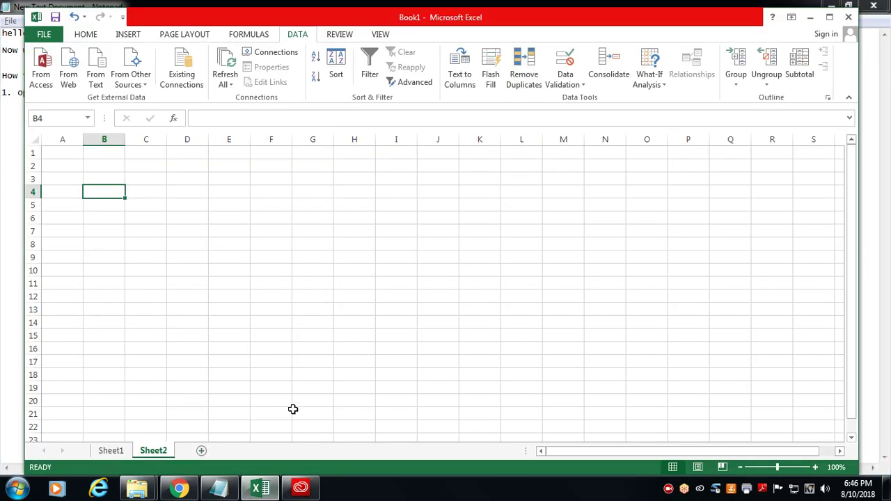
click(829, 17)
click(86, 451)
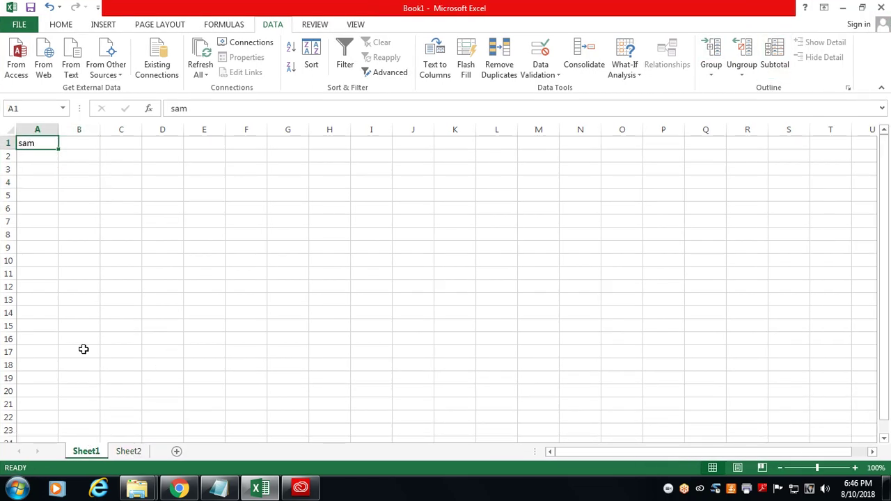
click(67, 204)
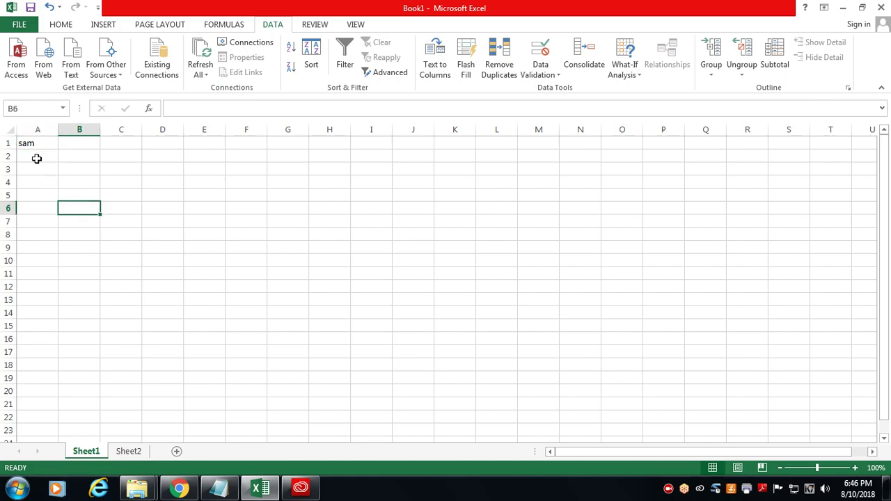
click(36, 157)
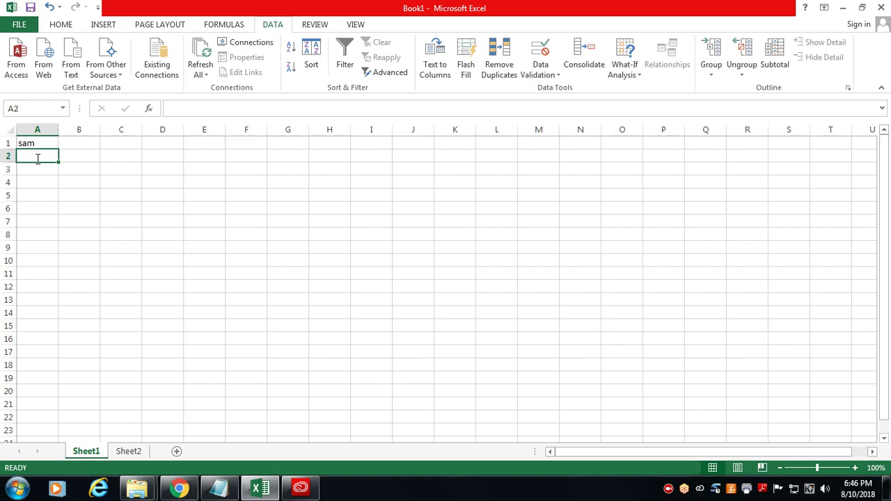
- Enter john, martin and sterlin in A2:A4, then return to Notepad
text(john)
key(Return)
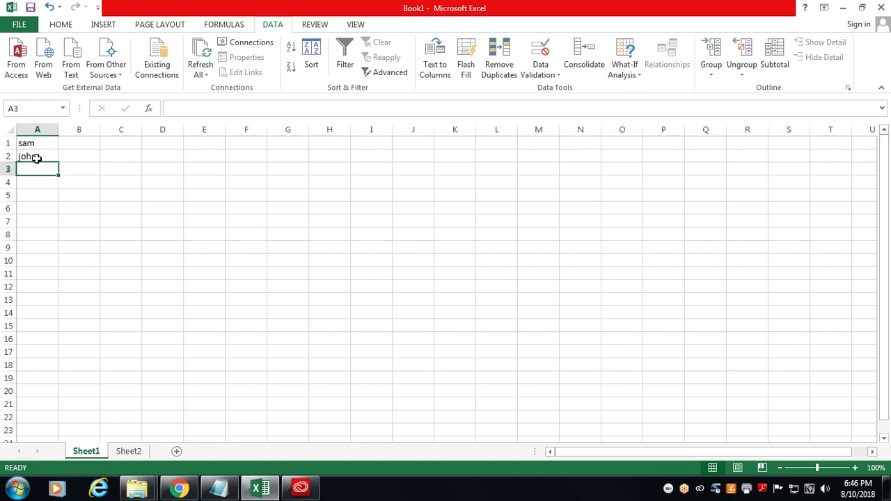
text(martin)
key(Return)
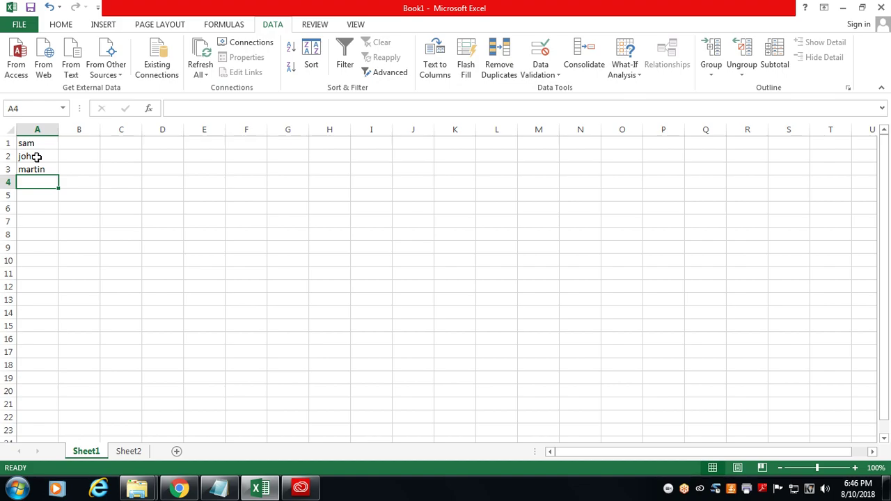
text(sterlin)
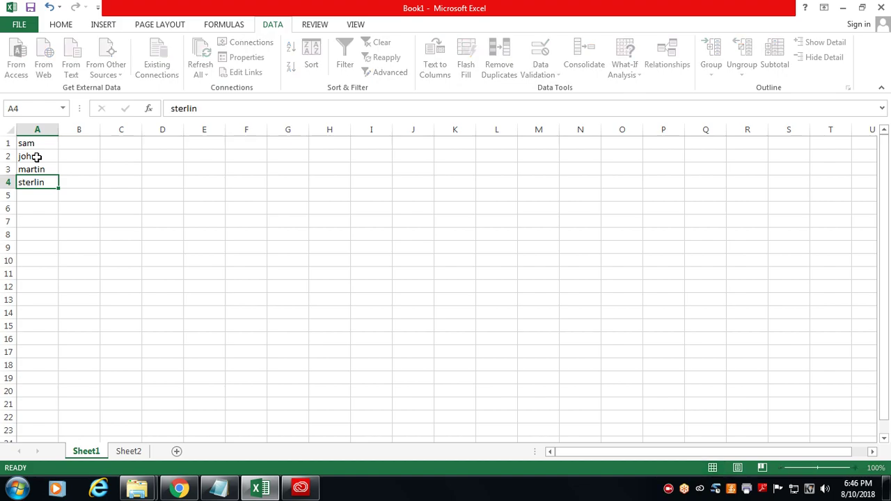
click(226, 486)
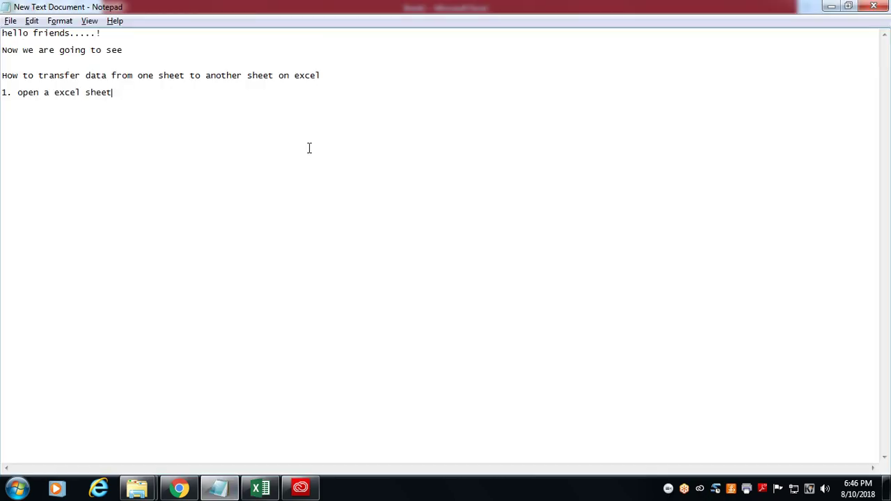
- Append 'enter the data', add '2. open a sheet 2', and annotate step 1 with '(sheet 1 is a default)'
text( ente)
text(r the d)
text(ata )
text(2)
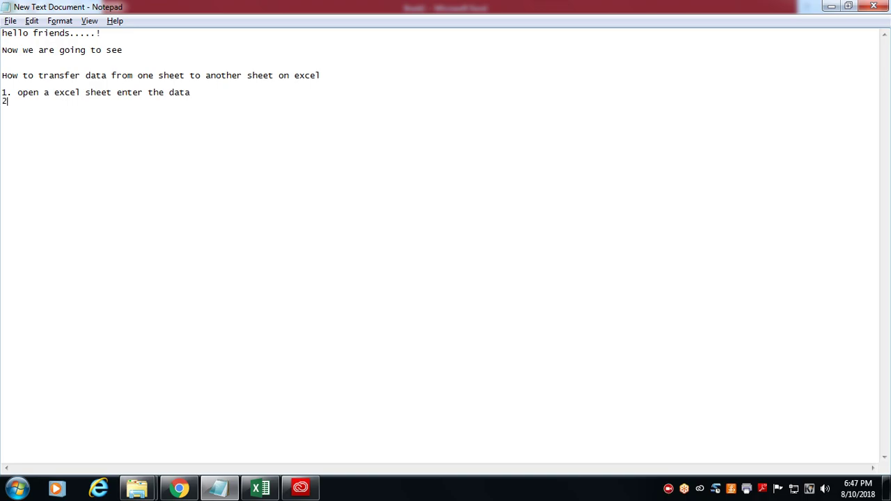
text(. open)
text( a)
text( sheet)
text( 2)
click(224, 95)
text(()
text())
text(sheet)
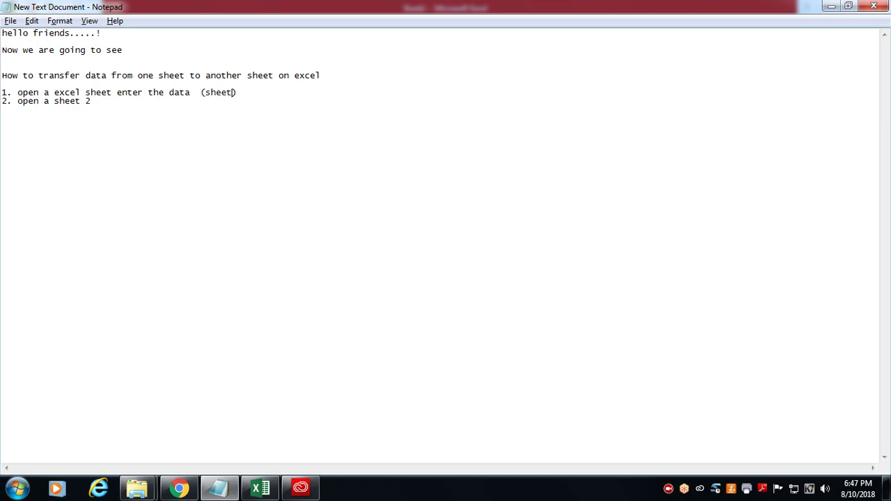
text( 1 is a )
text(deffaul)
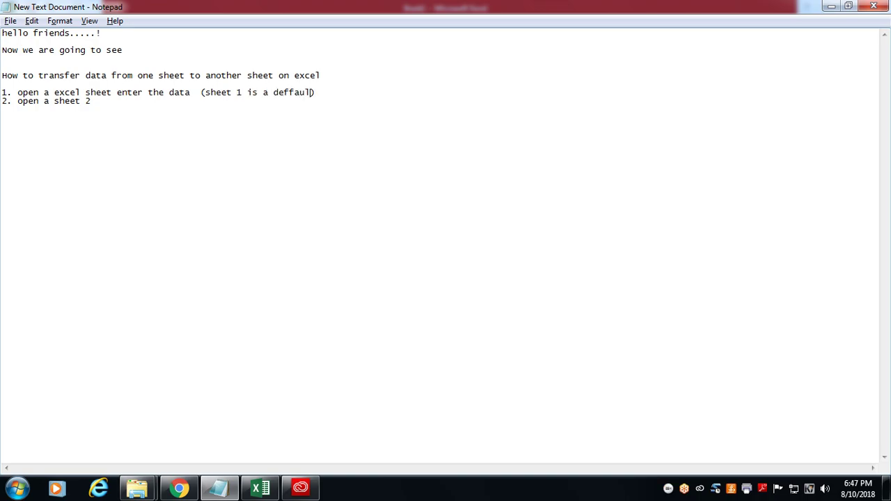
text(t)
click(290, 93)
key(BackSpace)
- Add step '3. enter the formula (= select sheet name ! column name) this is the syntax'
key(Return)
text(3. )
text(enter )
text(the f)
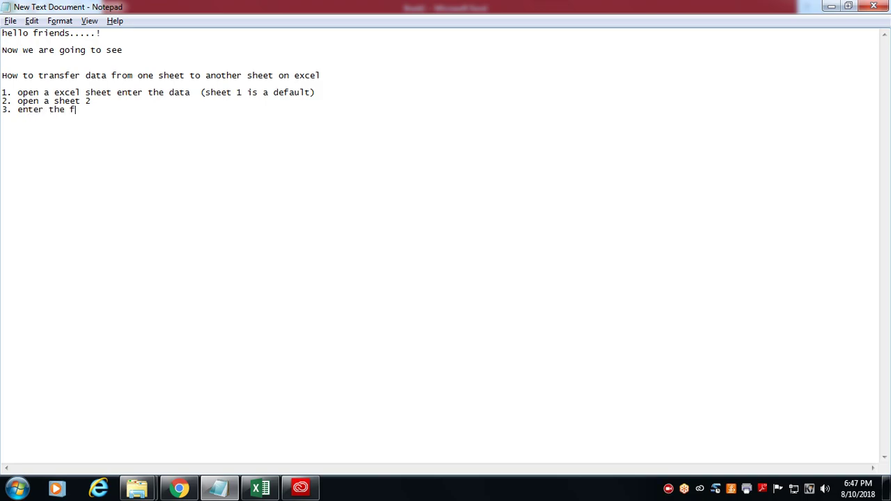
text(ormula)
text( =)
text( select )
text(sheet)
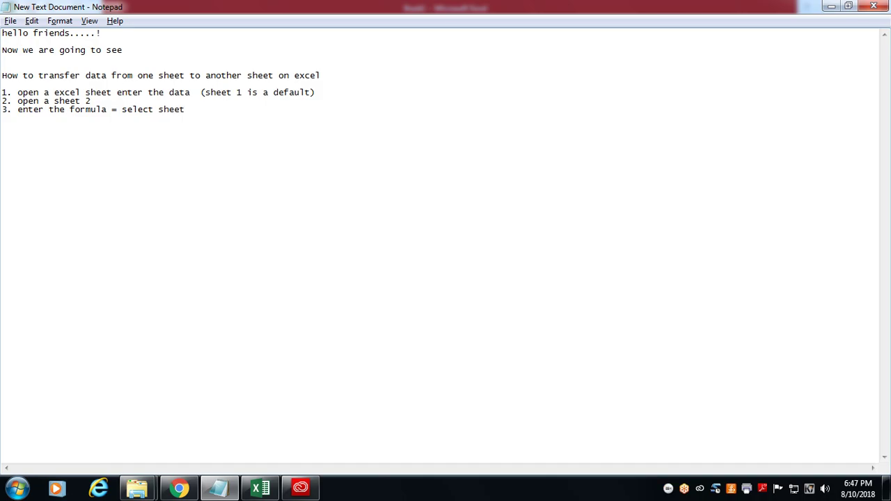
text( name )
text(! co)
text(lumn nam)
text(e)
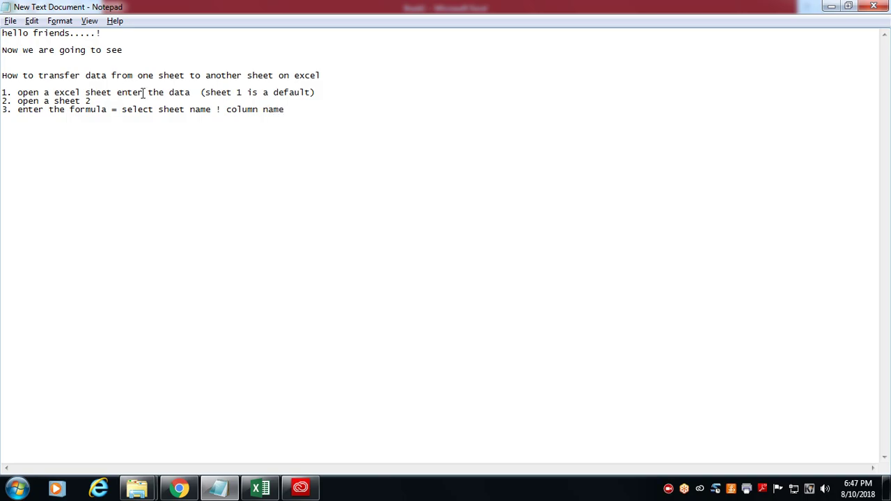
click(110, 111)
text(*)
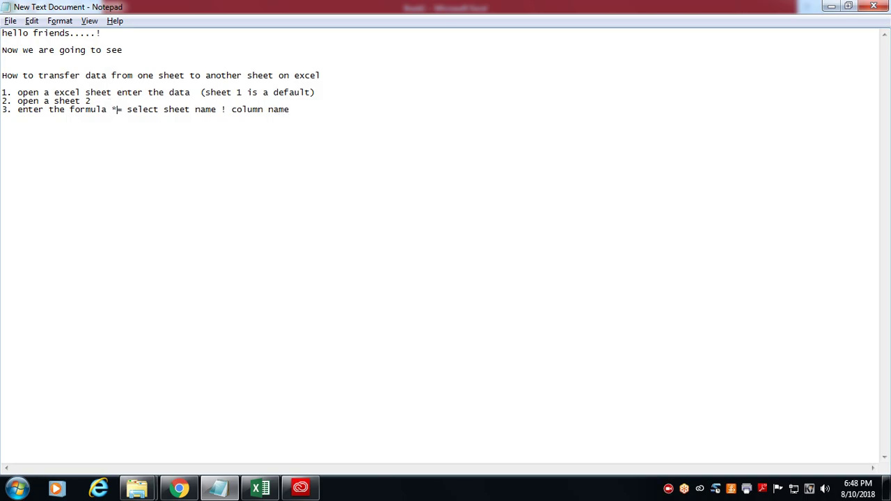
key(BackSpace)
text(()
key(End)
text() )
text(this )
text(is the sy)
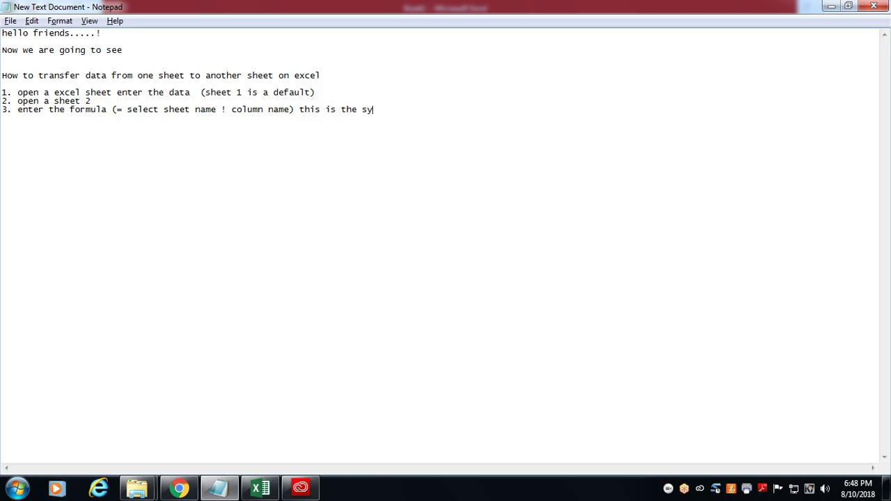
text(ntax)
- Switch to Excel and select cell A1 on the empty Sheet2
click(262, 488)
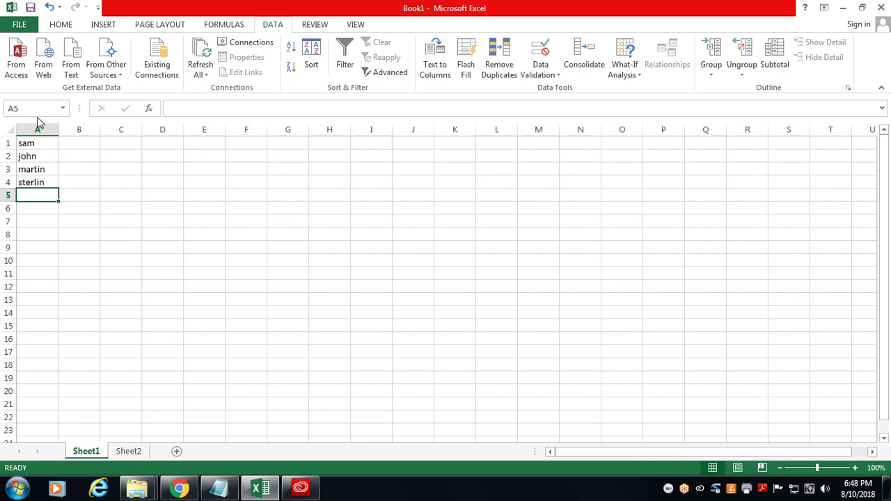
click(124, 452)
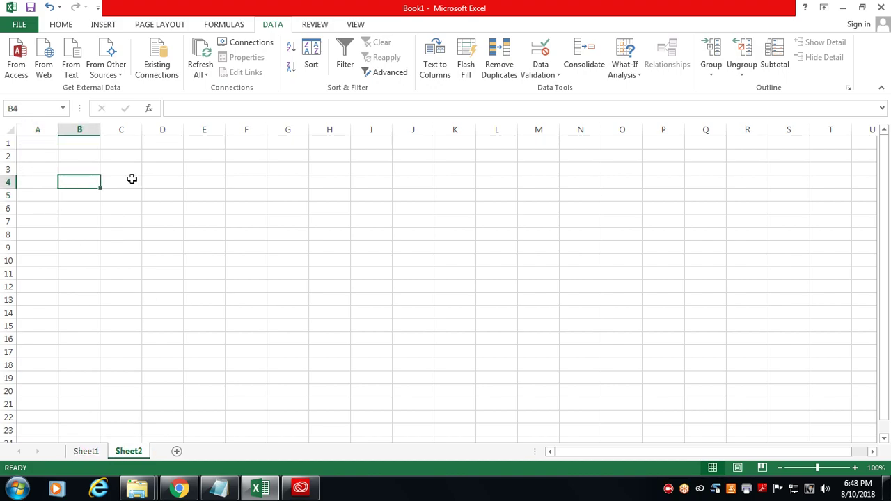
click(46, 143)
- Add the note line 'choose column 1' in Notepad
key(alt+Tab)
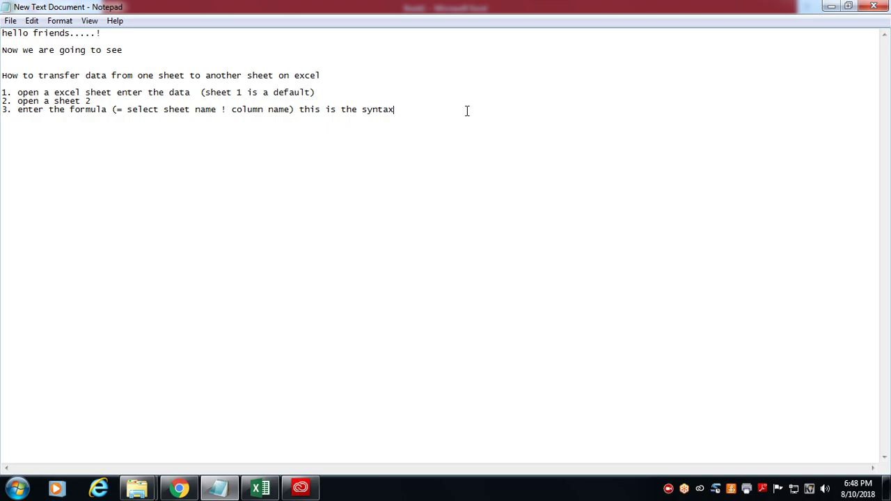
text(c)
text(hoose col)
text(umn 1)
- Build a formula in Sheet2's A1 by pointing to Sheet1's A1, which commits as =Sheet2!A1
click(268, 487)
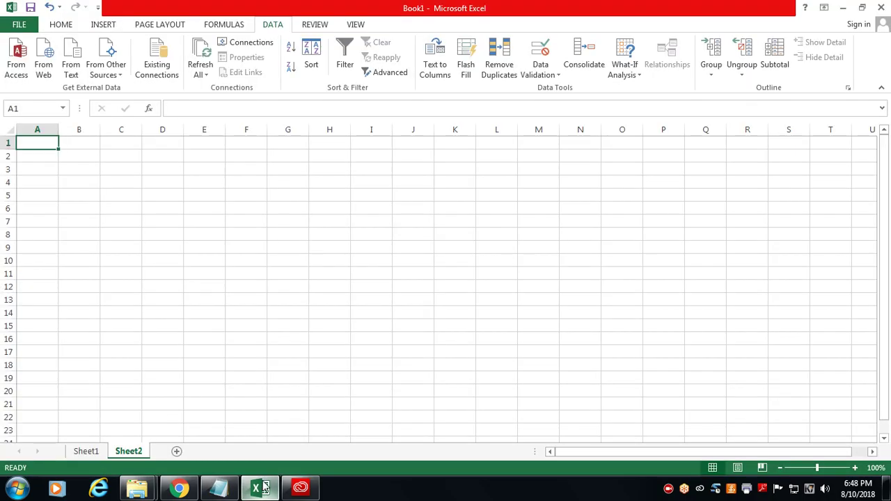
click(180, 110)
text(=)
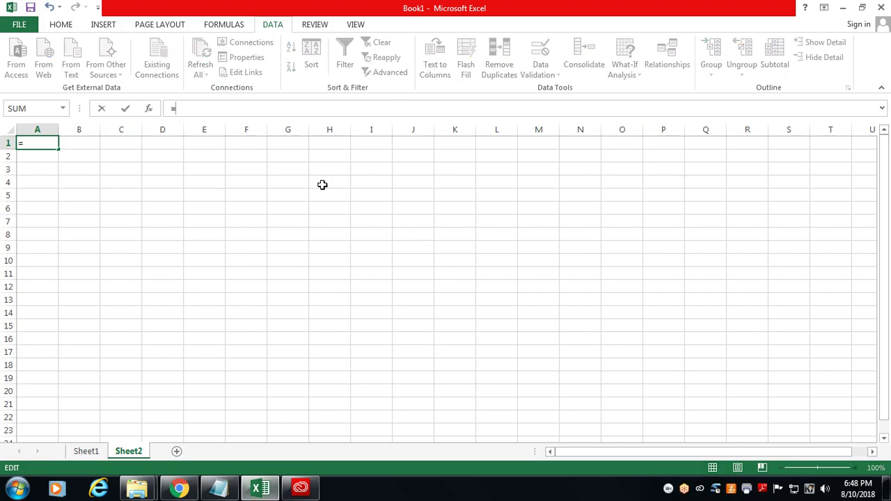
click(87, 450)
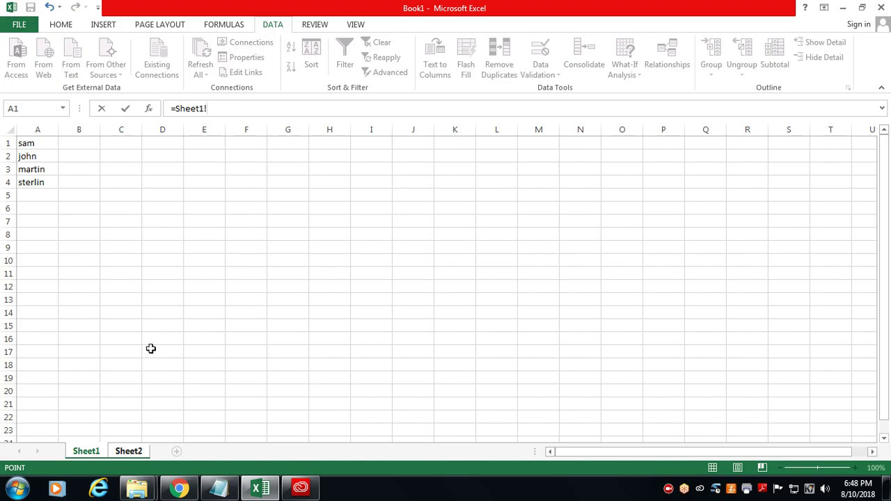
click(46, 142)
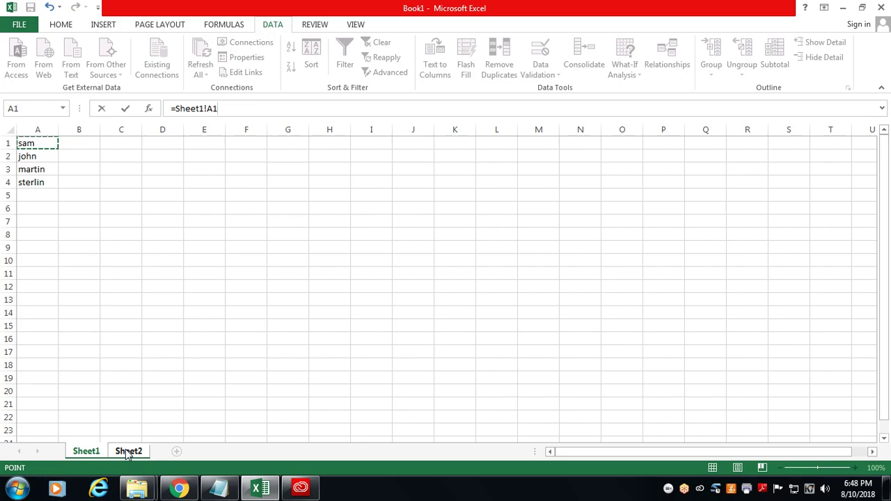
click(127, 452)
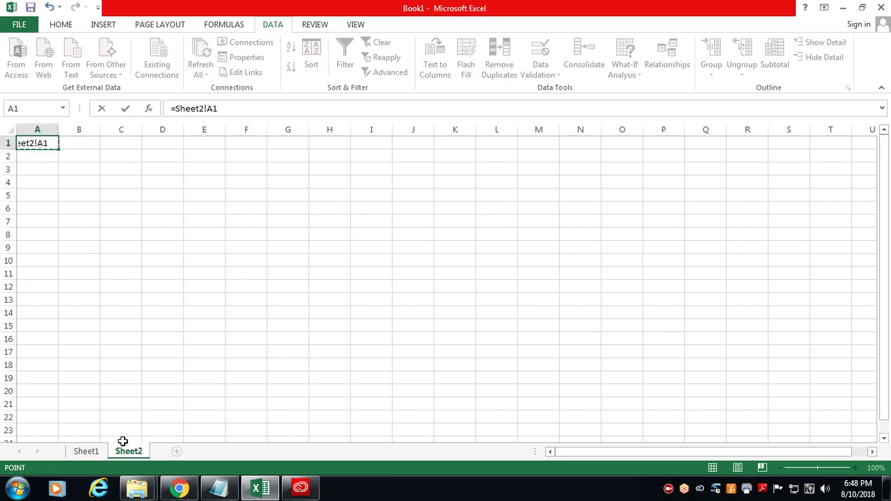
key(Return)
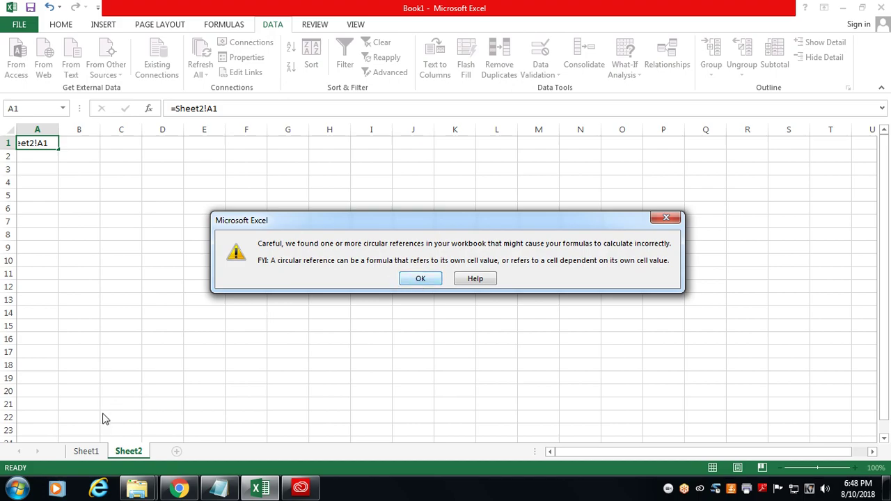
- Dismiss the circular-reference warning and change A1's formula to =Sheet1!A1 so it shows sam
click(666, 218)
click(54, 144)
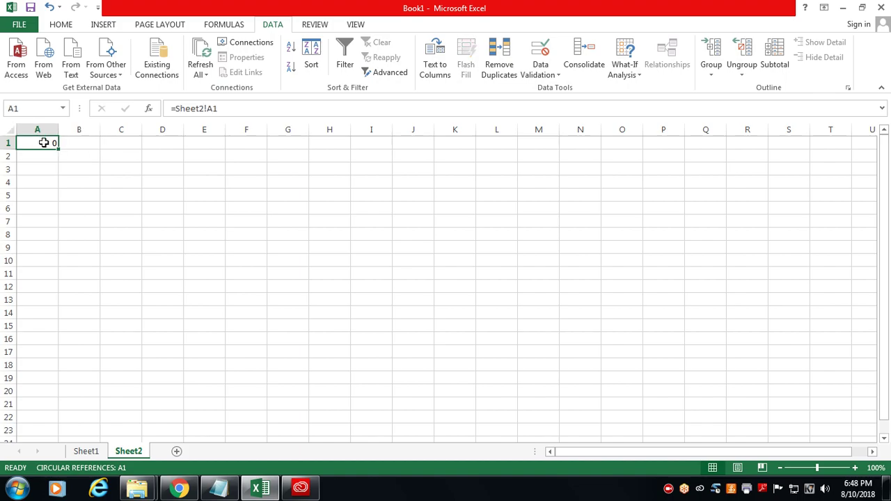
click(203, 109)
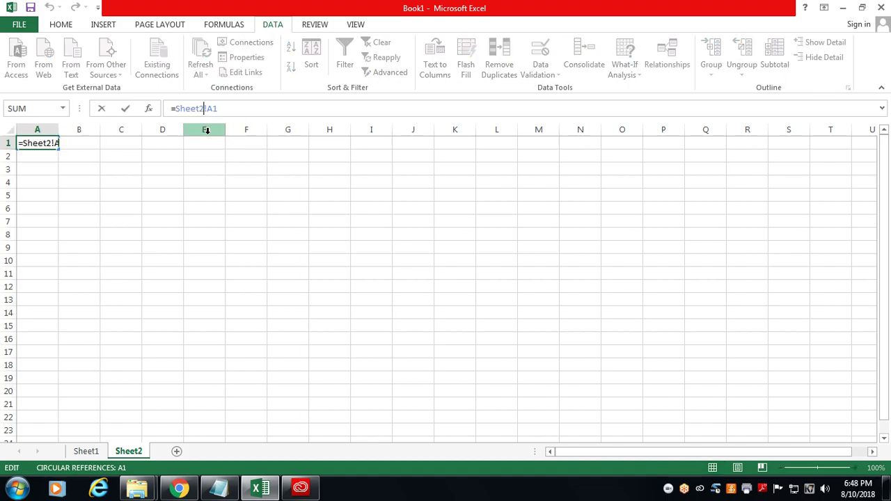
key(BackSpace)
text(1)
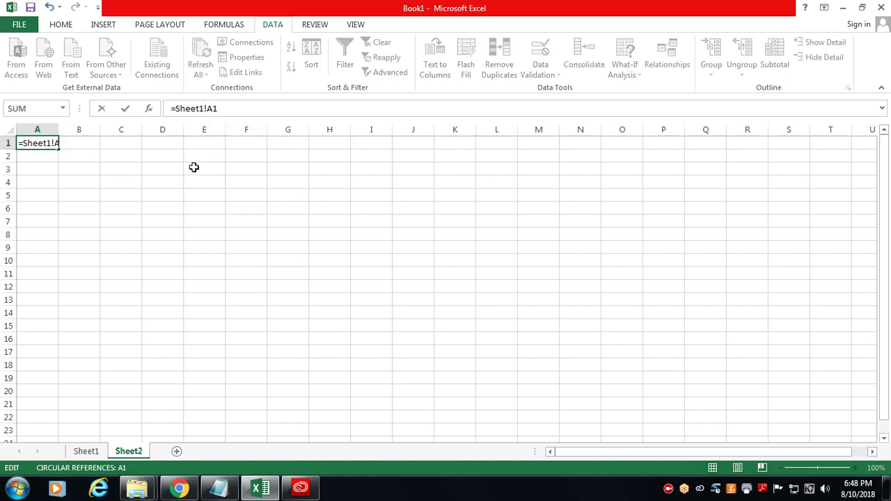
key(Tab)
click(48, 143)
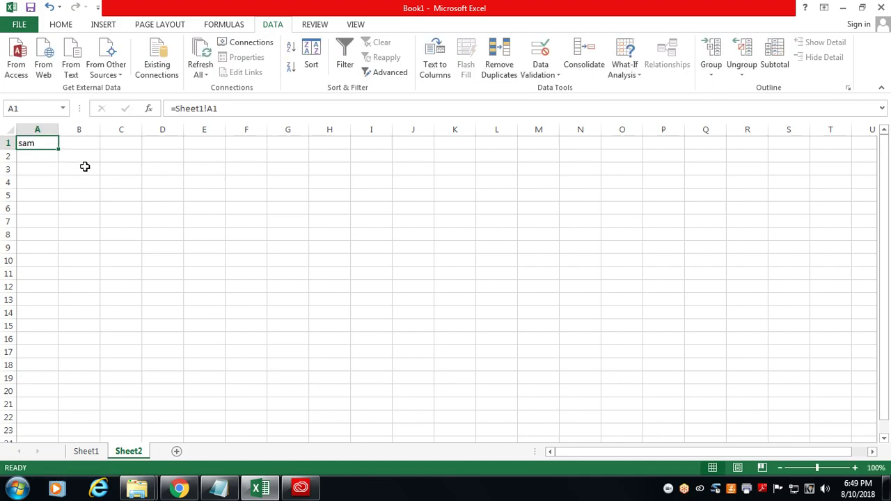
- Add notes '1st column value is copied from sheet1 and paste to sheet 2' and 'after we should spread that formula to entire'
click(230, 488)
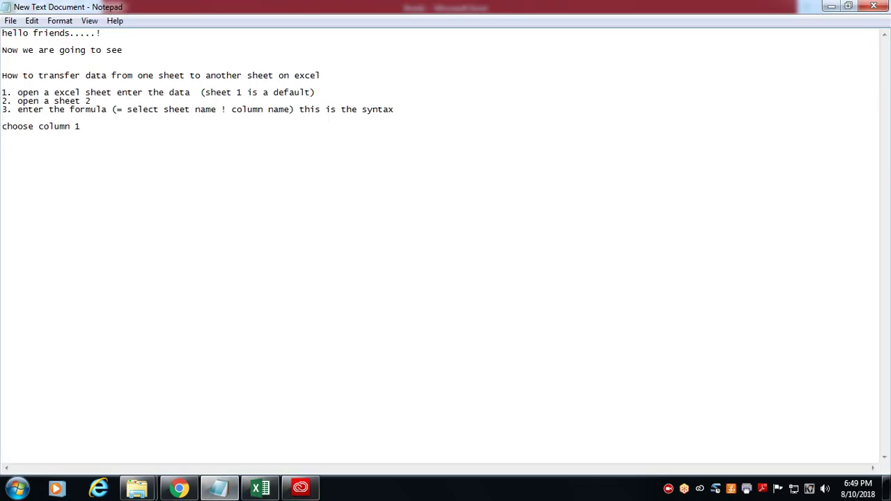
text(1st co)
text(lumn va)
text(lue is co)
text(pied)
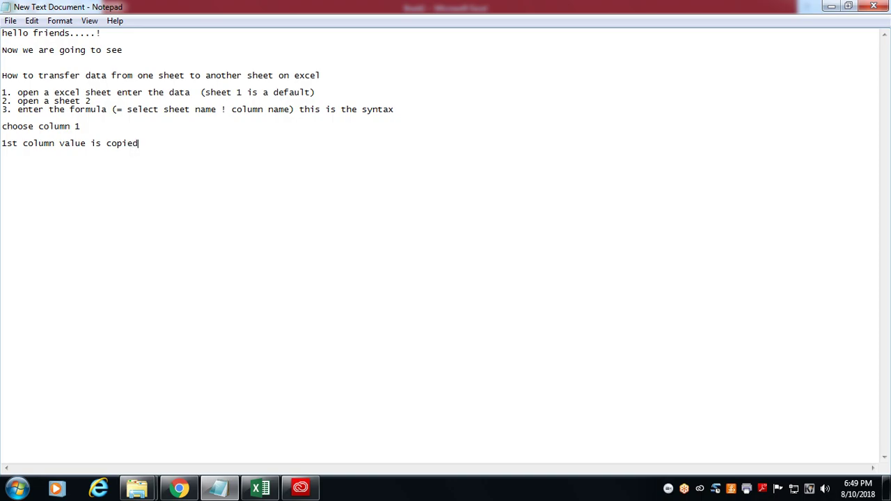
text( from sheet1 )
text(and )
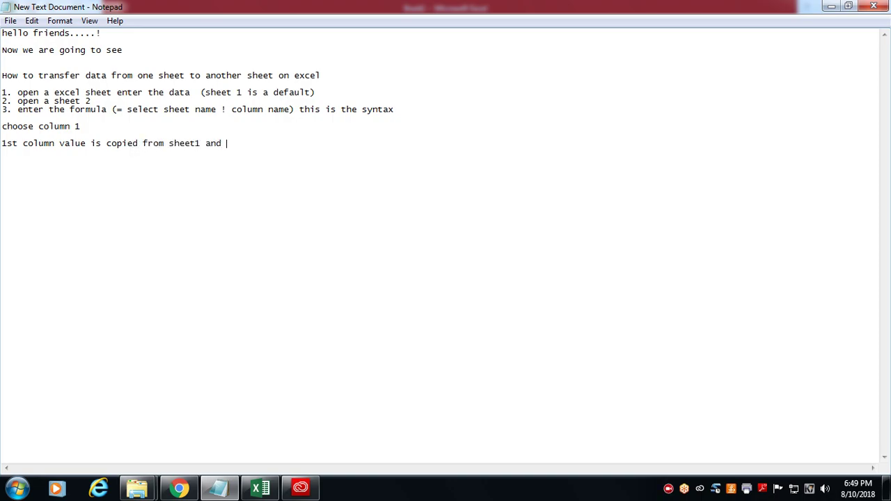
text(paste )
text(to sheet 2)
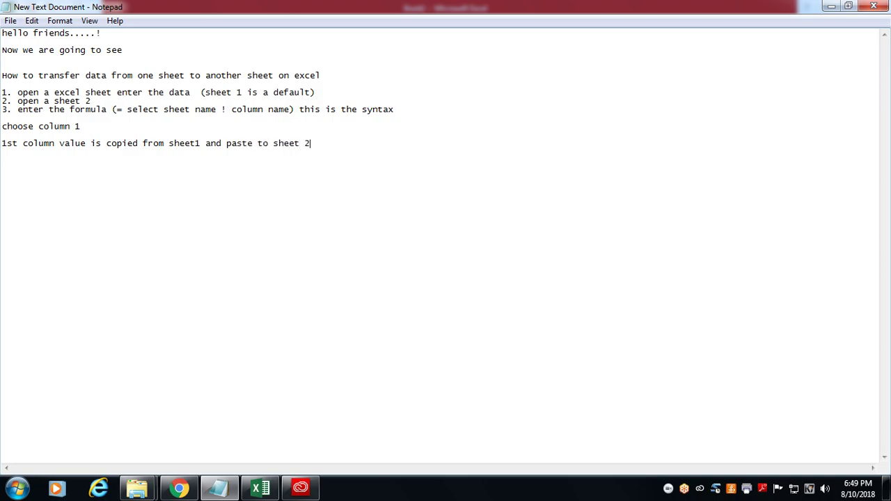
key(Return)
text(ter we s)
text(hould)
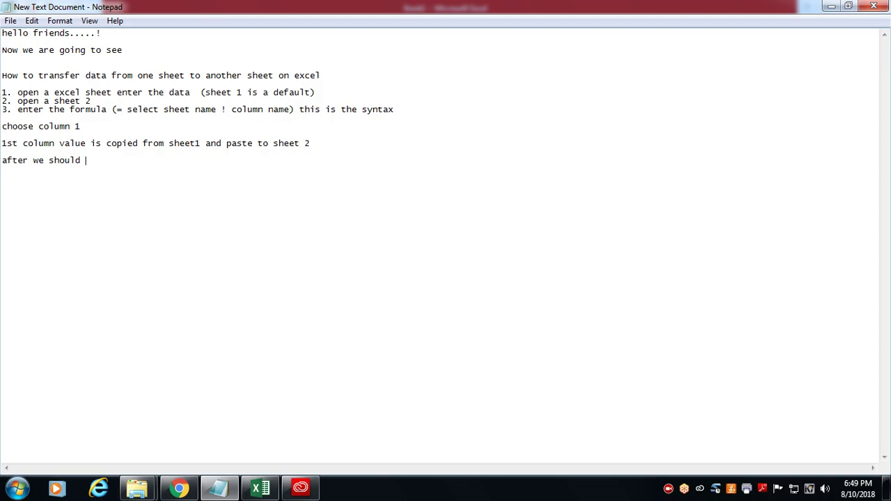
text( sp)
text(read )
text(that )
text(formu)
text(la )
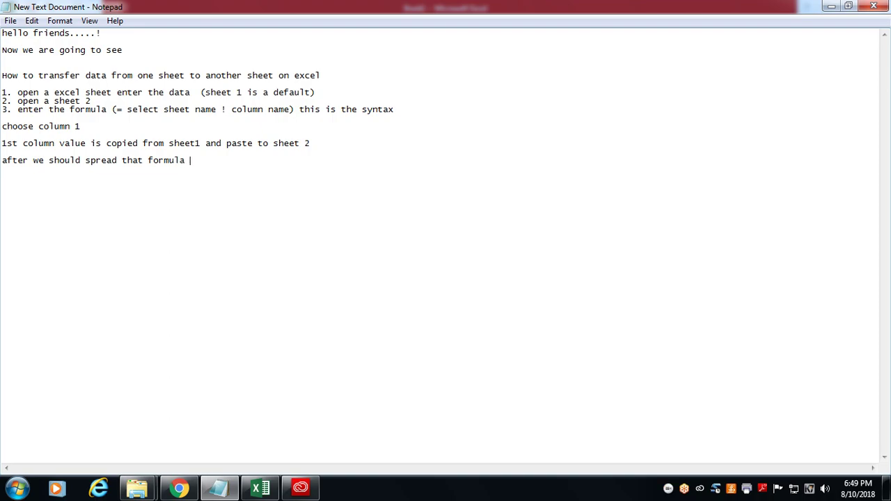
text(to enti)
text(re row)
- Fill the A1 formula down to A8, showing sam, john, martin, sterlin, then zeros, and check A5
click(261, 489)
drag(57, 150, 54, 235)
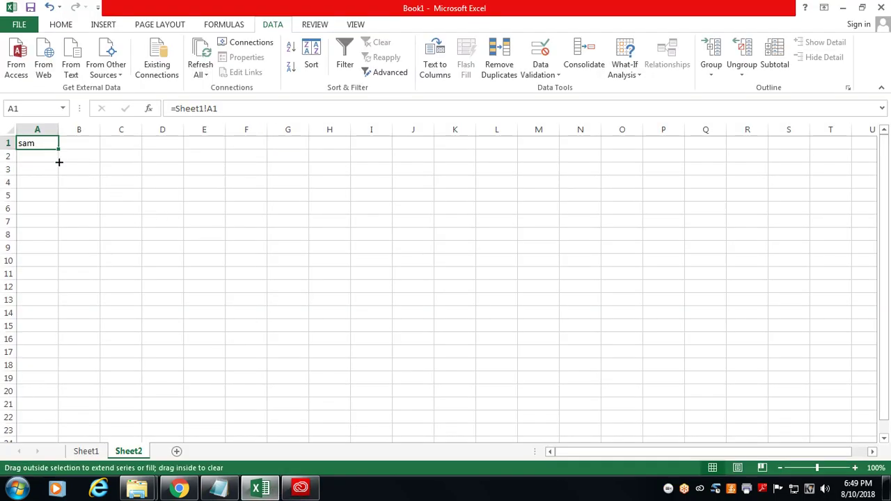
click(92, 201)
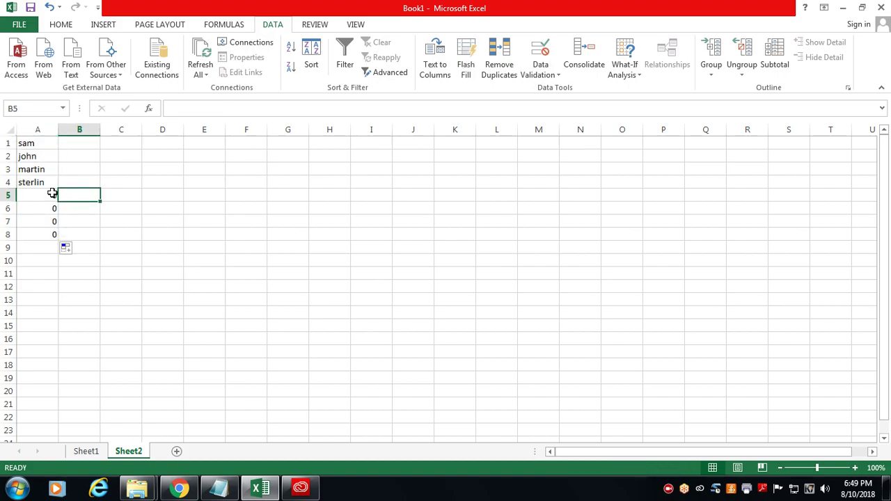
click(51, 194)
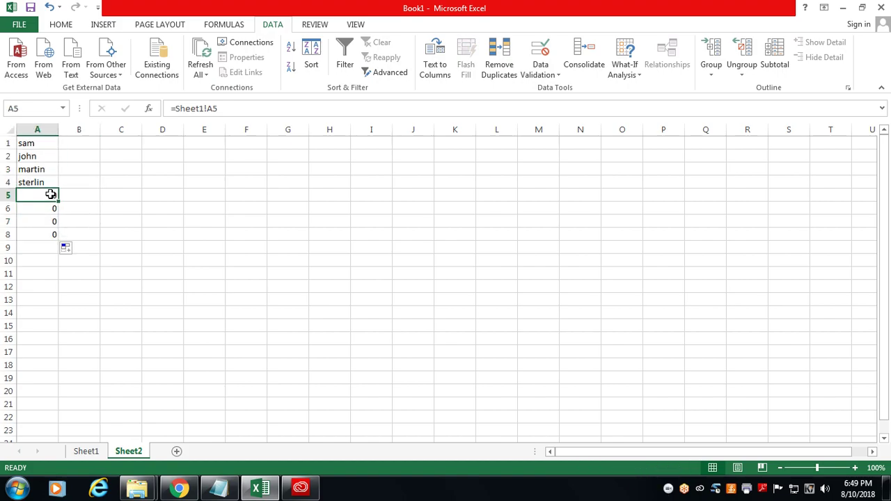
click(77, 208)
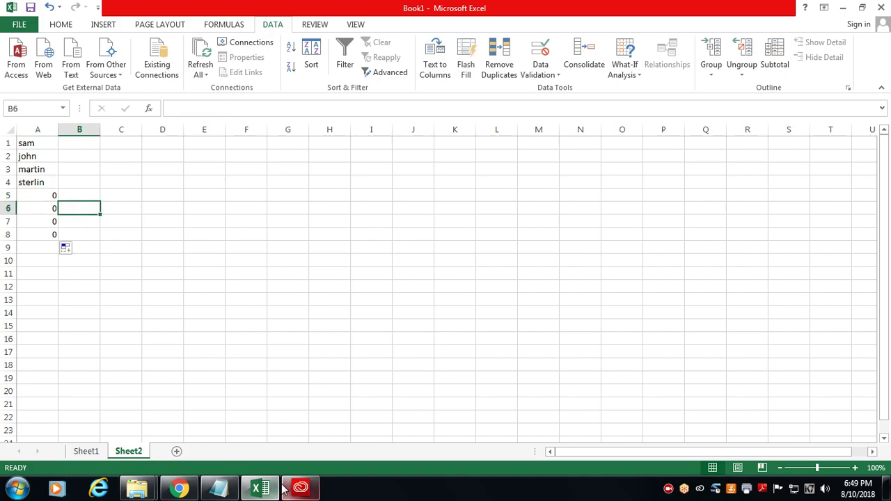
mouse_move(260, 488)
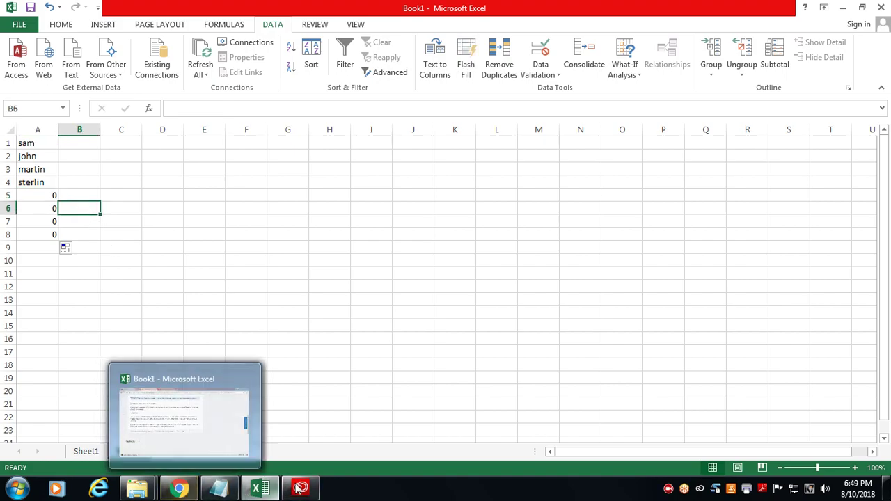
- Type the note 'remaing zero are the null value' on a new Notepad line
click(222, 489)
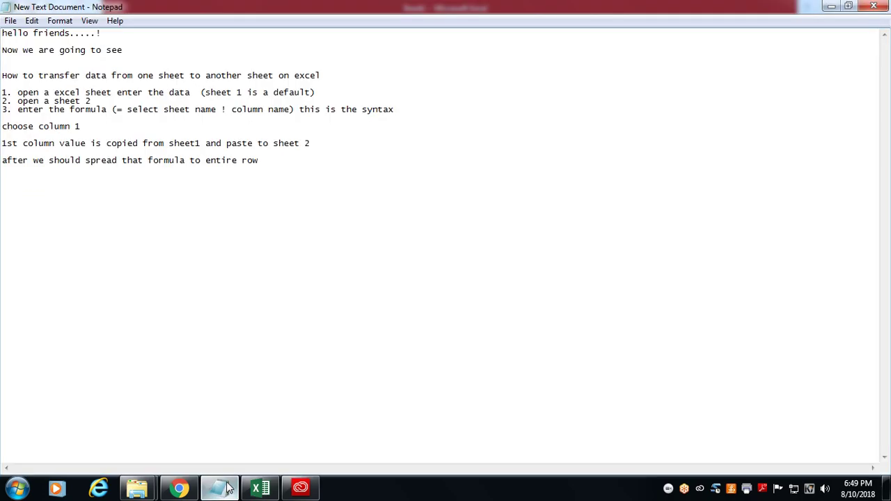
text(remqa)
text(in)
key(BackSpace)
key(BackSpace)
key(BackSpace)
text(ai)
text(ng z)
text(ero are )
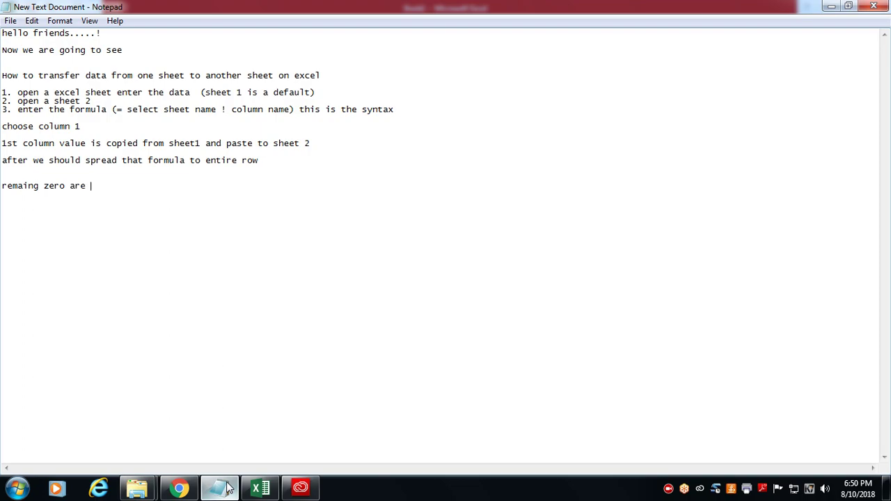
text(the null )
text(values)
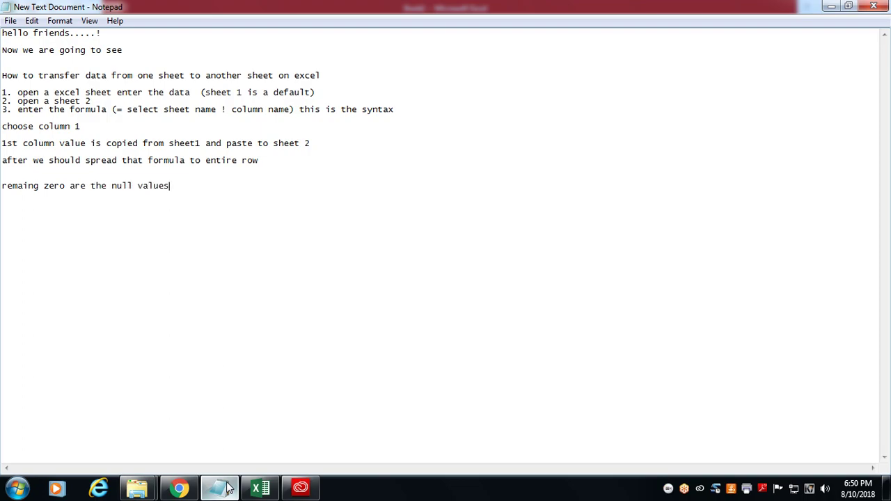